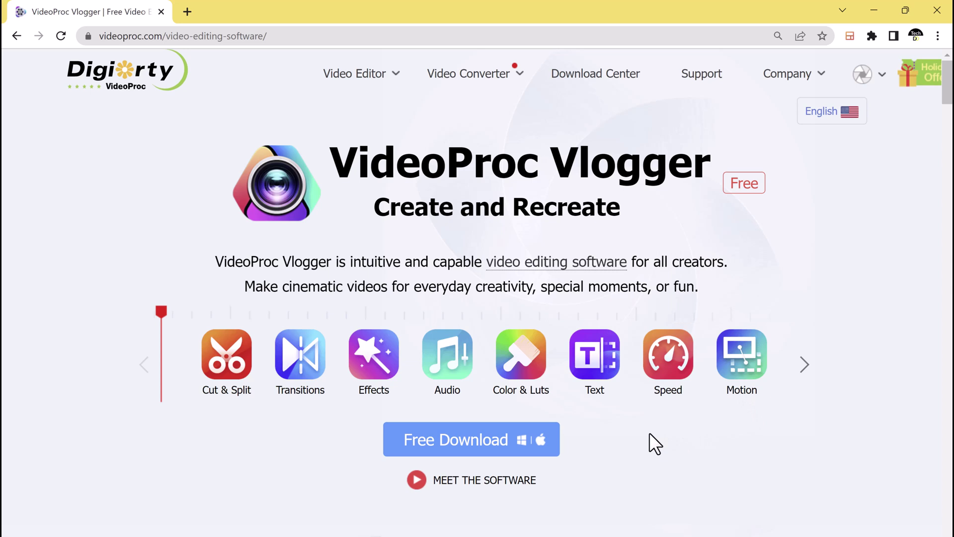
- Download VideoProc Vlogger free from its videoproc.com product page in Chrome
{"action": "scroll", "coordinate": [635, 428], "scroll_direction": "down", "scroll_amount": 1}
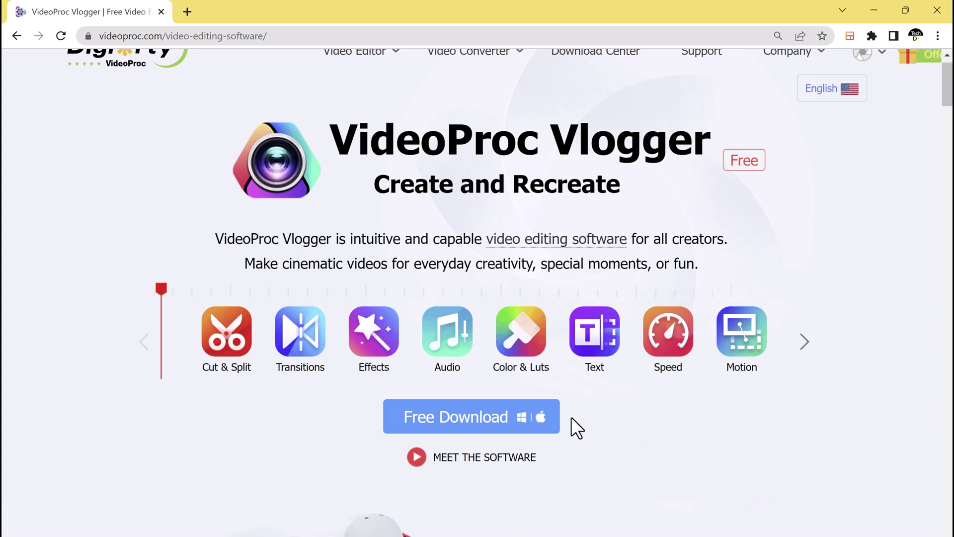
{"action": "left_click", "coordinate": [481, 425]}
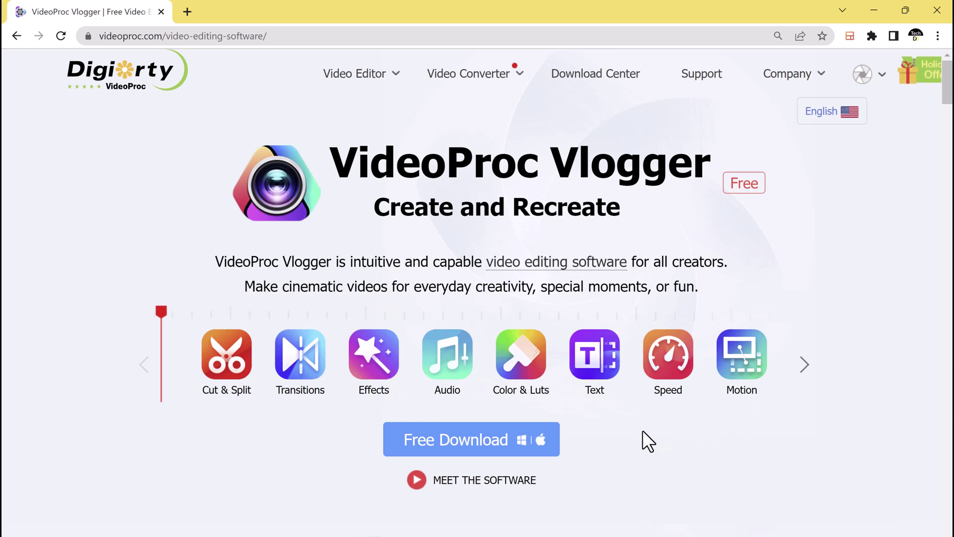
{"action": "scroll", "coordinate": [634, 427], "scroll_direction": "down", "scroll_amount": 1}
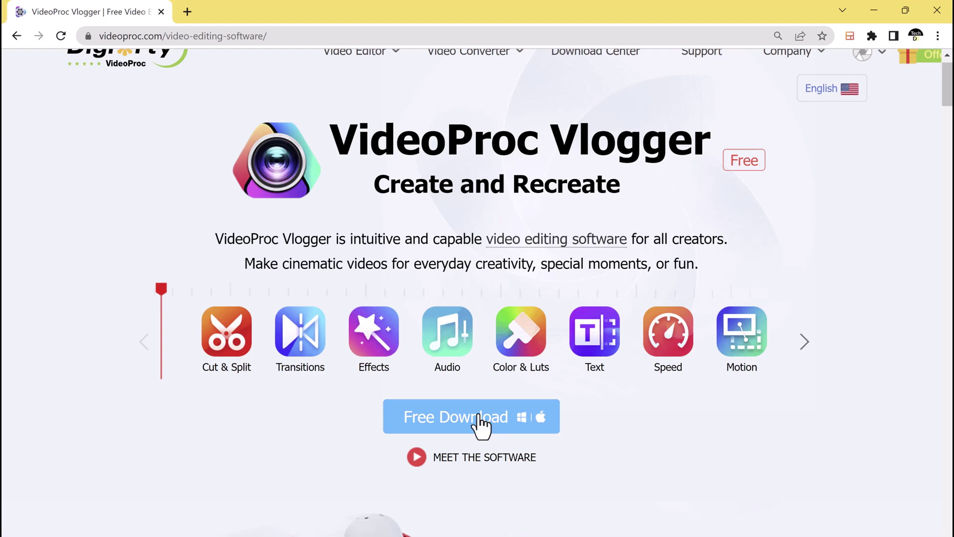
{"action": "scroll", "coordinate": [478, 421], "scroll_direction": "down", "scroll_amount": 1}
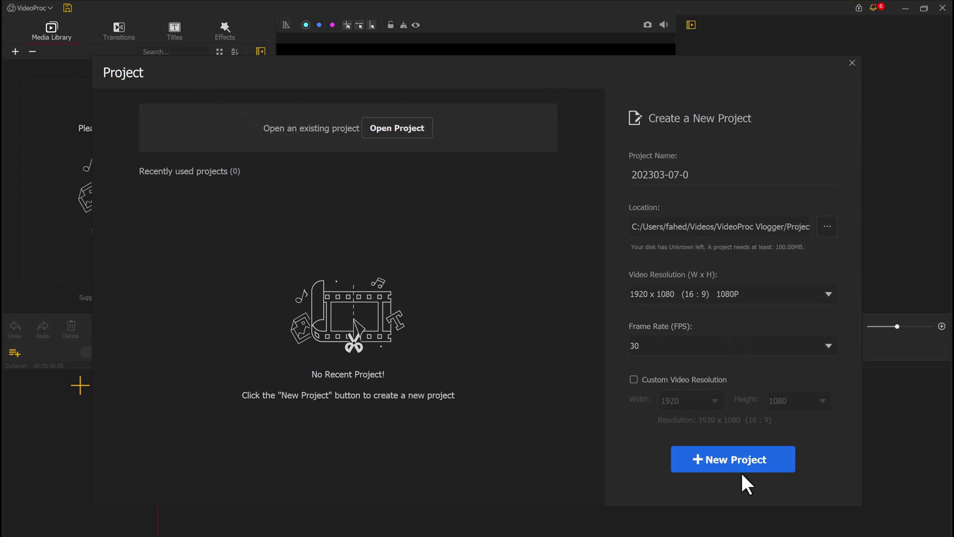
- Create a default 1920 x 1080, 30 FPS project, import the RADDX video and drop it on the Video Track
{"action": "left_click", "coordinate": [778, 464]}
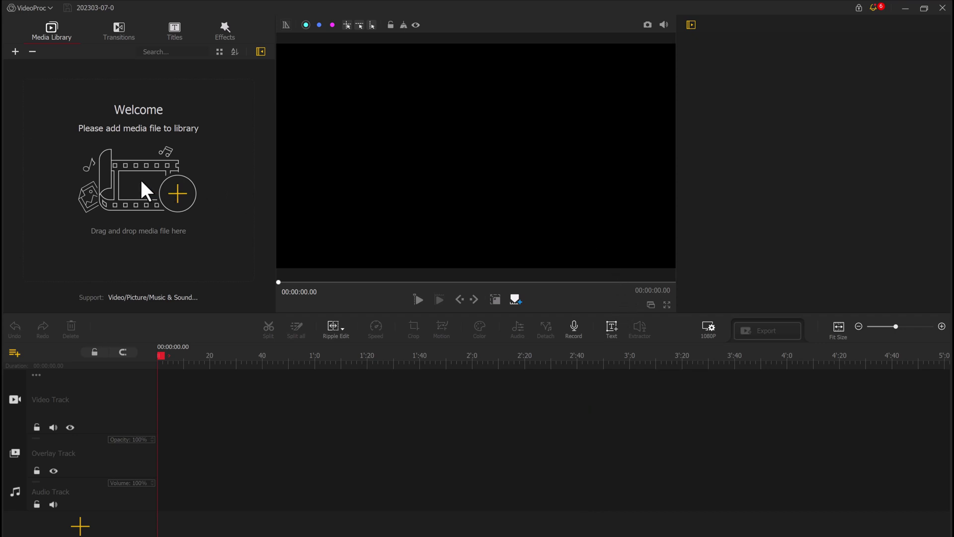
{"action": "left_click", "coordinate": [178, 193]}
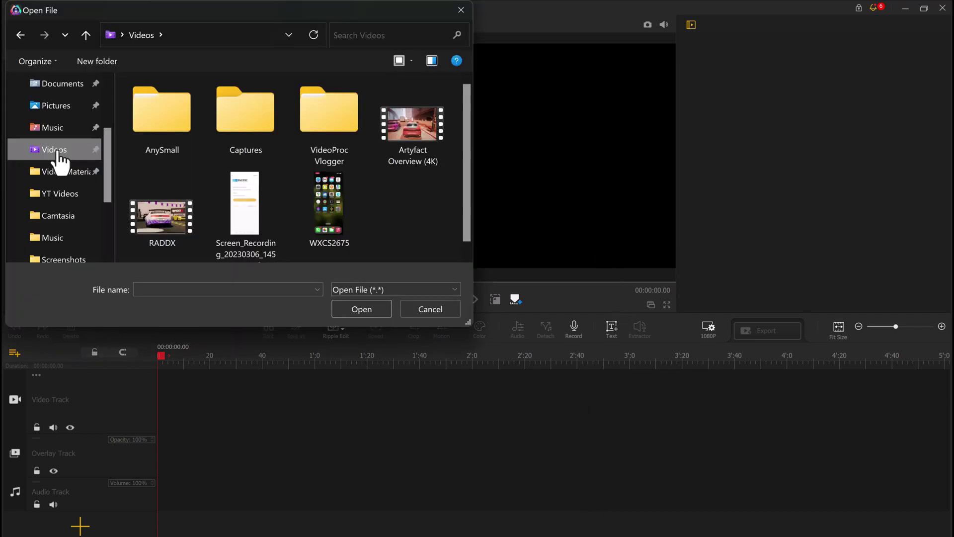
{"action": "double_click", "coordinate": [172, 219]}
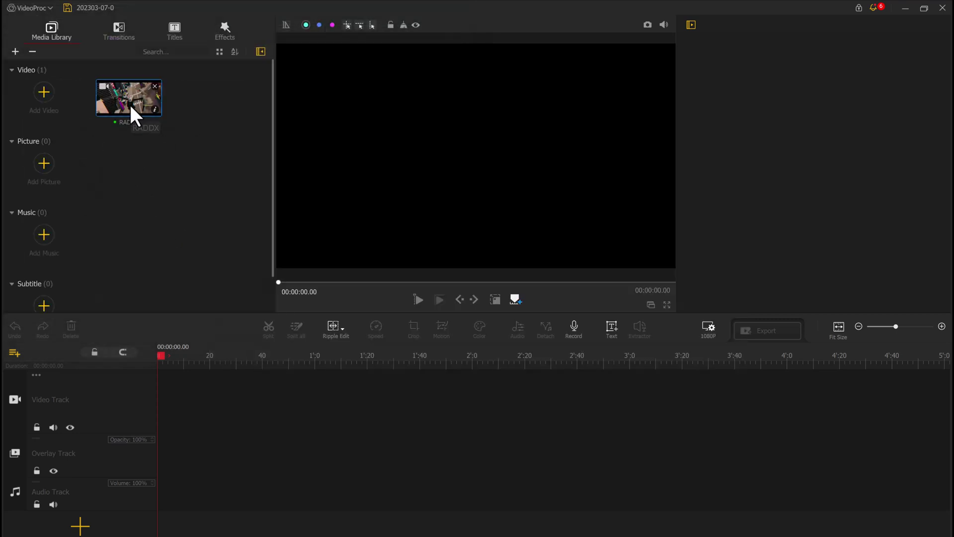
{"action": "left_click_drag", "start_coordinate": [131, 107], "coordinate": [192, 398]}
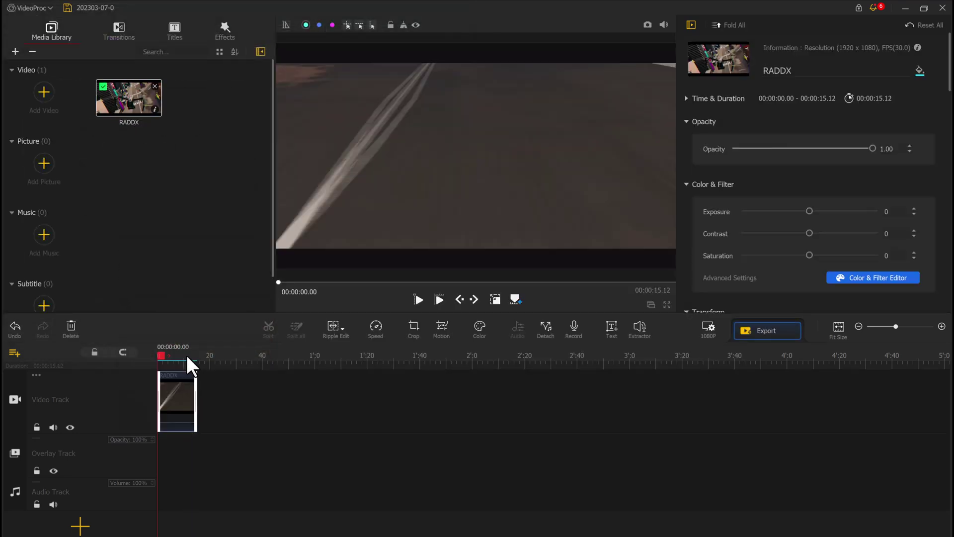
- Zoom the timeline in so the RADDX clip widens, then start playing its preview
{"action": "left_click", "coordinate": [942, 326]}
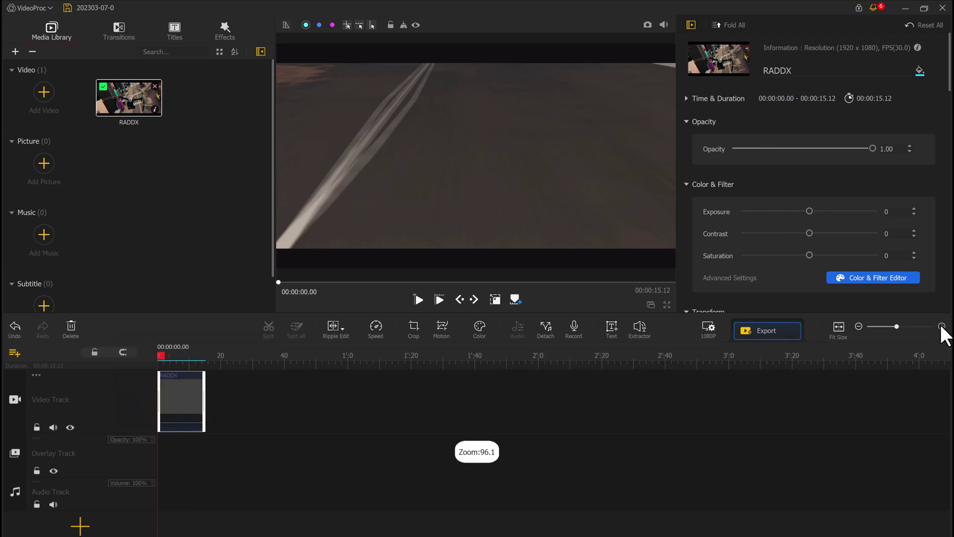
{"action": "left_click", "coordinate": [942, 326]}
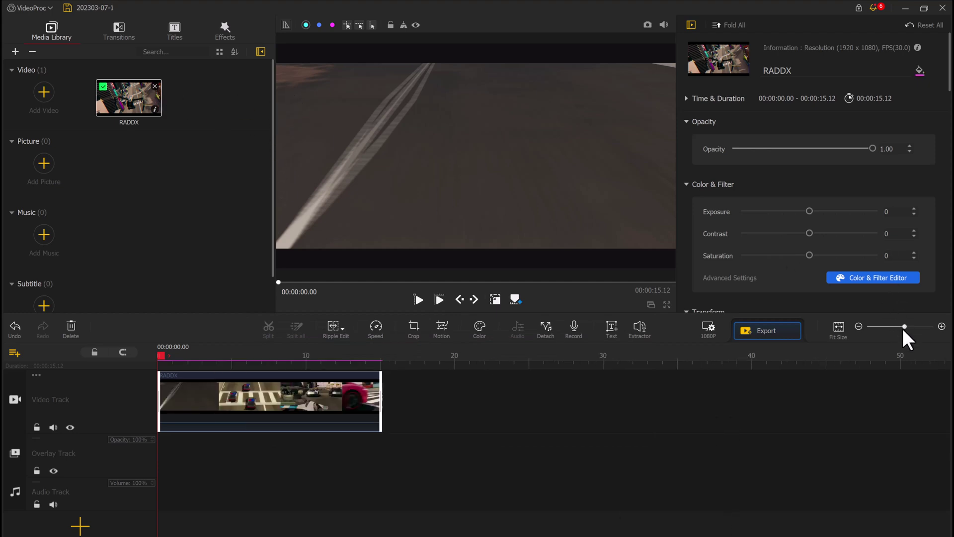
{"action": "left_click_drag", "start_coordinate": [905, 327], "coordinate": [906, 326]}
{"action": "left_click", "coordinate": [417, 300]}
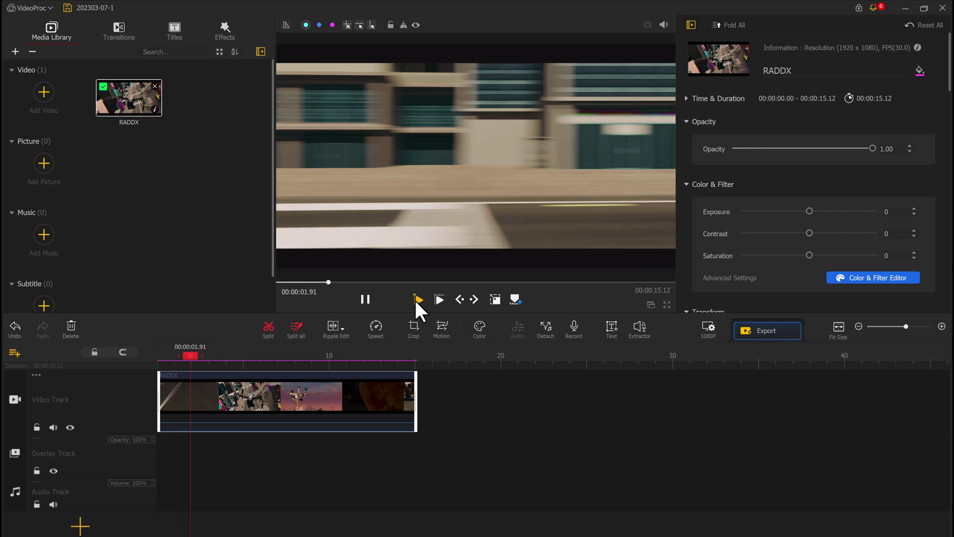
- Pause the RADDX clip at 00:00:06.22 and split it there
{"action": "left_click", "coordinate": [416, 300]}
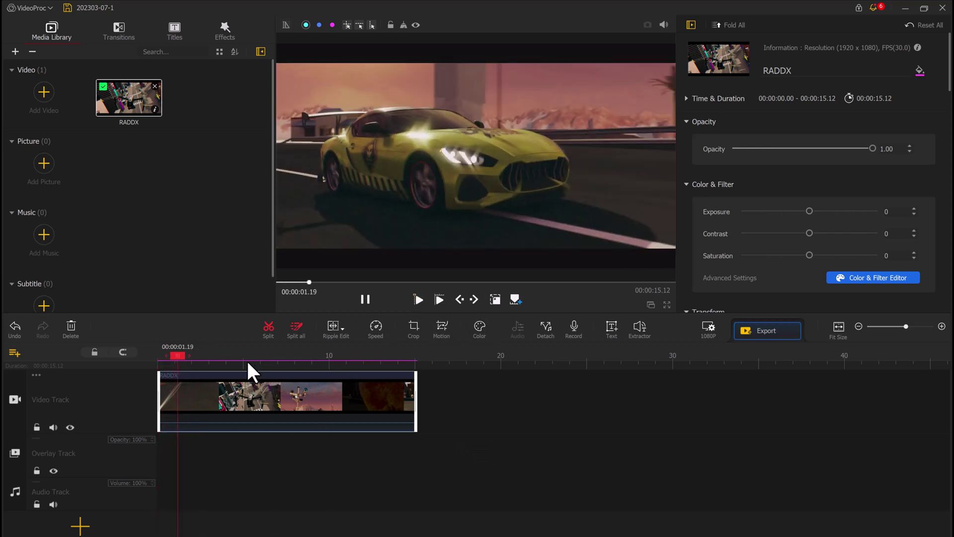
{"action": "left_click", "coordinate": [248, 359]}
{"action": "left_click", "coordinate": [368, 299]}
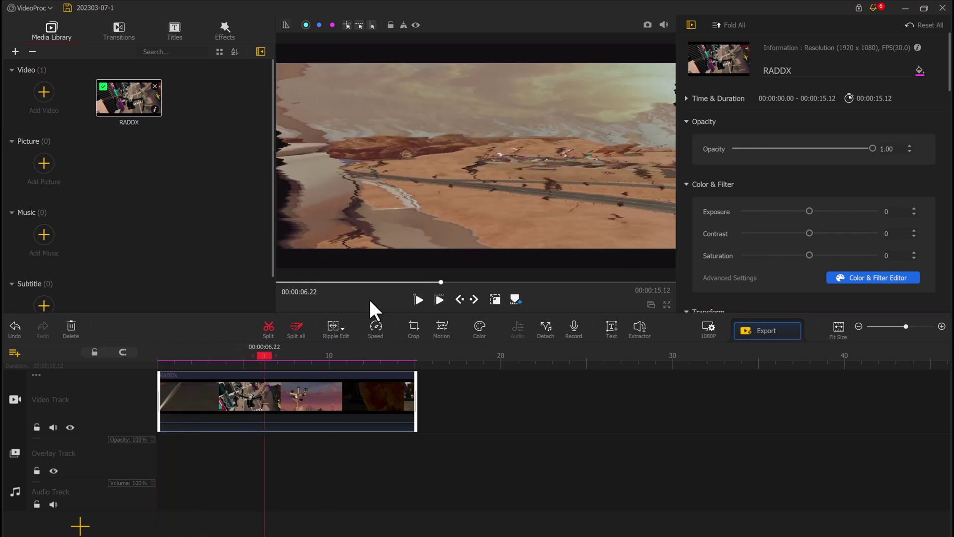
{"action": "left_click", "coordinate": [271, 329]}
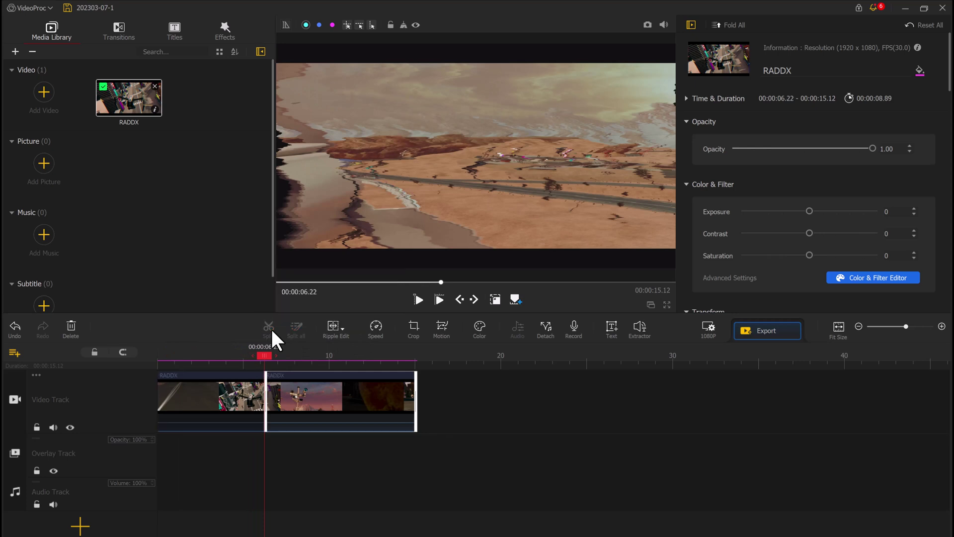
- Split again at 00:00:05.53 and delete the 0.69-second piece between the cuts
{"action": "left_click", "coordinate": [294, 361]}
{"action": "scroll", "coordinate": [293, 363], "scroll_direction": "up", "scroll_amount": 1}
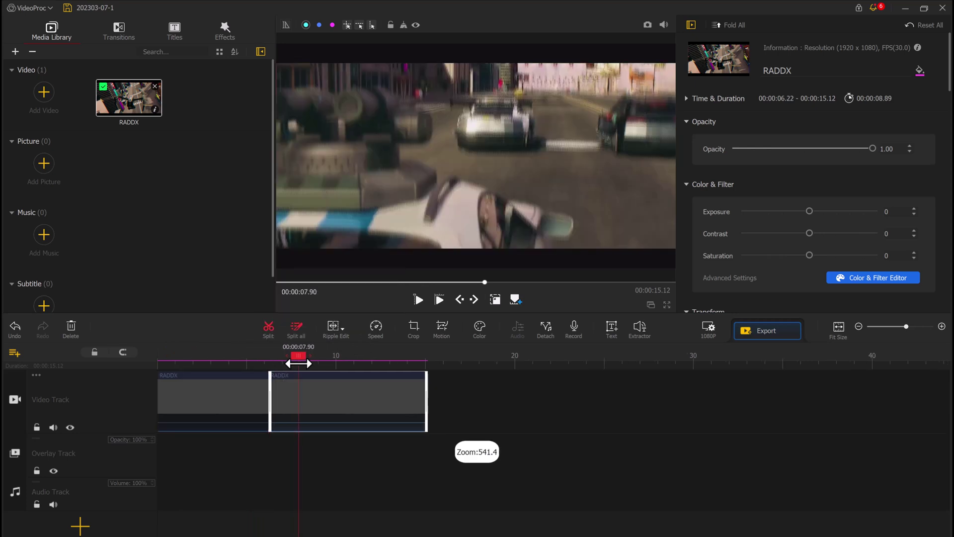
{"action": "left_click", "coordinate": [293, 356]}
{"action": "left_click_drag", "start_coordinate": [293, 356], "coordinate": [249, 358]}
{"action": "left_click", "coordinate": [255, 386]}
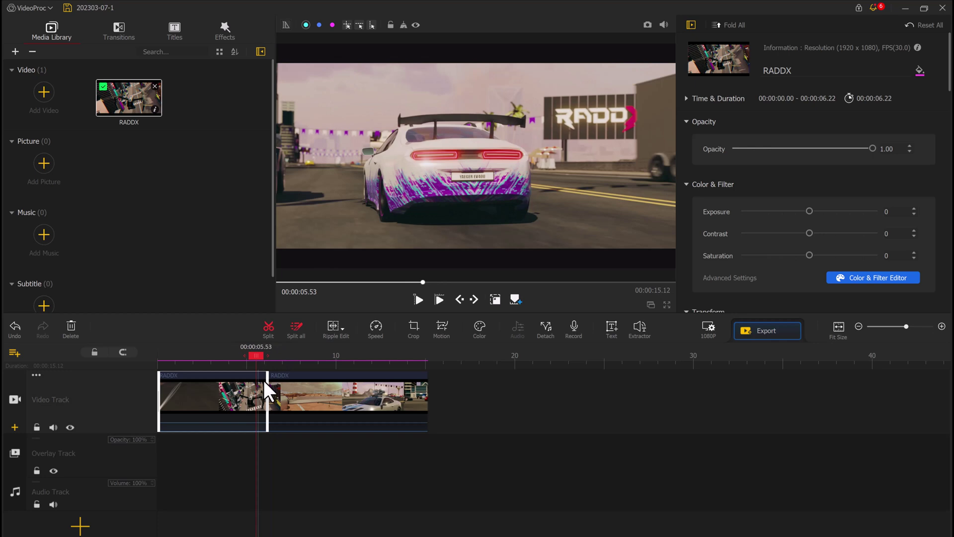
{"action": "left_click", "coordinate": [270, 329]}
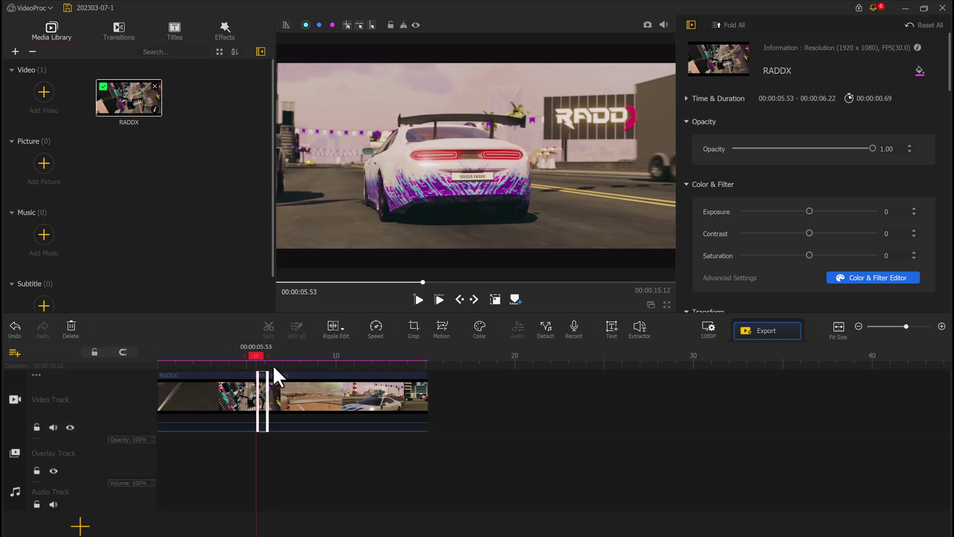
{"action": "left_click", "coordinate": [263, 376]}
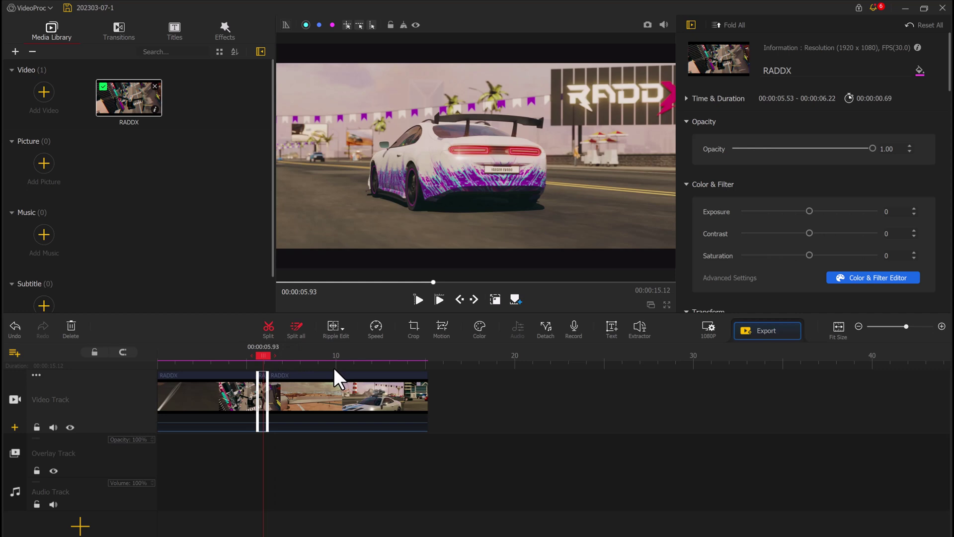
{"action": "key", "text": "Delete"}
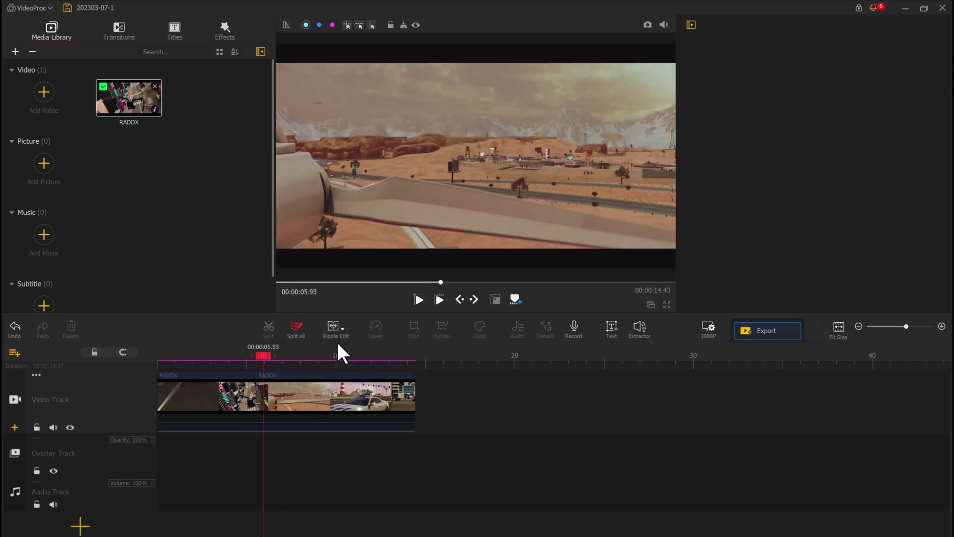
- Try the Credit 3 title on the timeline, undo it, and add Credit 3 to favourites
{"action": "left_click", "coordinate": [292, 374]}
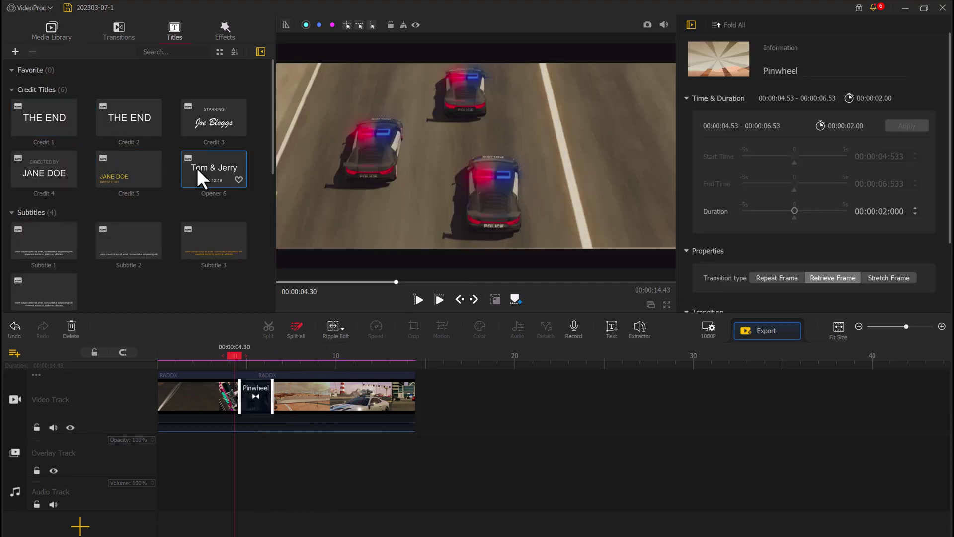
{"action": "left_click_drag", "start_coordinate": [215, 119], "coordinate": [231, 353]}
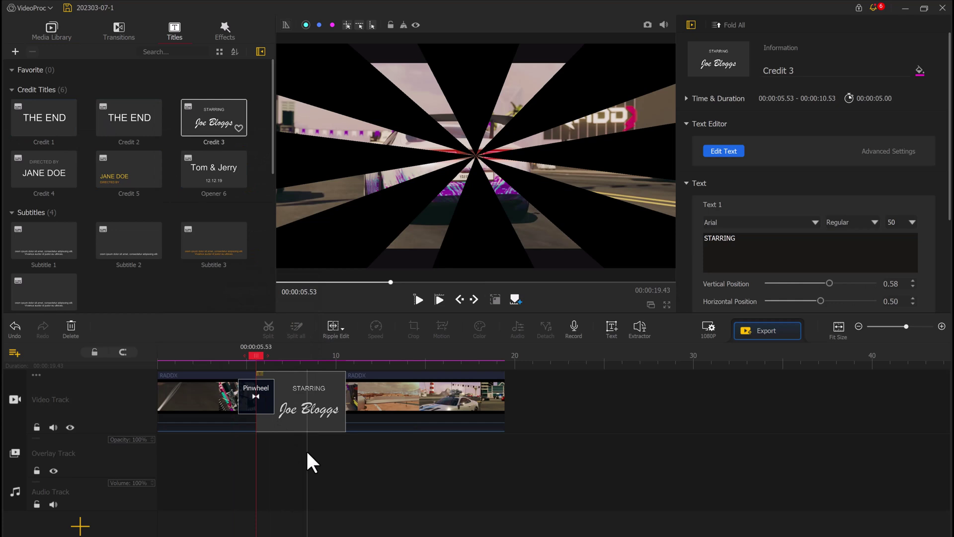
{"action": "key", "text": "ctrl+z"}
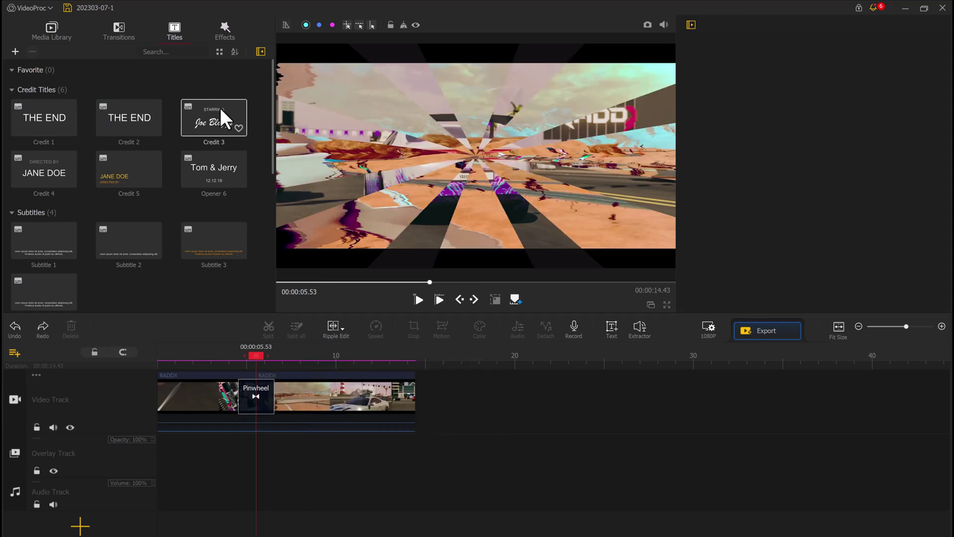
{"action": "right_click", "coordinate": [221, 109]}
{"action": "left_click", "coordinate": [359, 469]}
- Preview Credit 3 on the Overlay Track around 10 seconds, then undo it
{"action": "left_click", "coordinate": [272, 409]}
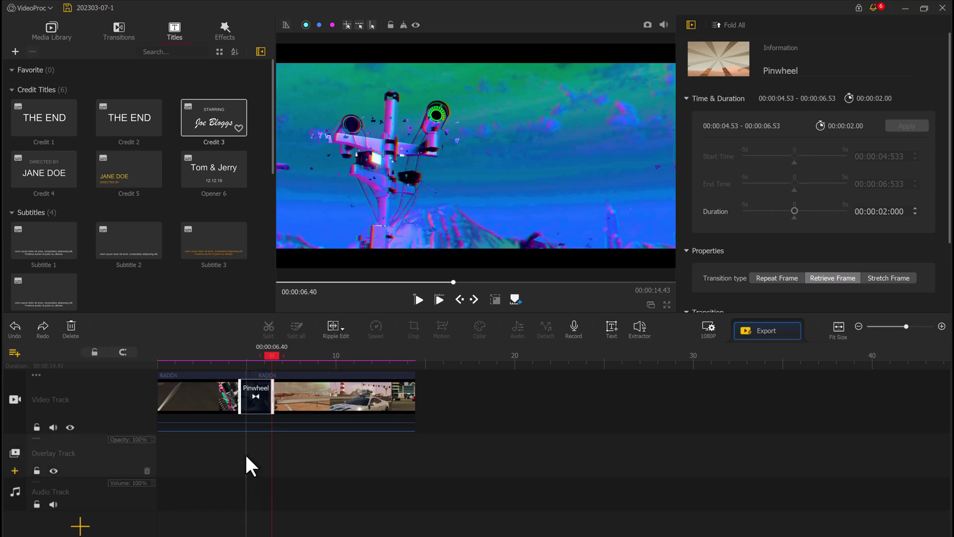
{"action": "left_click", "coordinate": [257, 400]}
{"action": "left_click", "coordinate": [340, 359]}
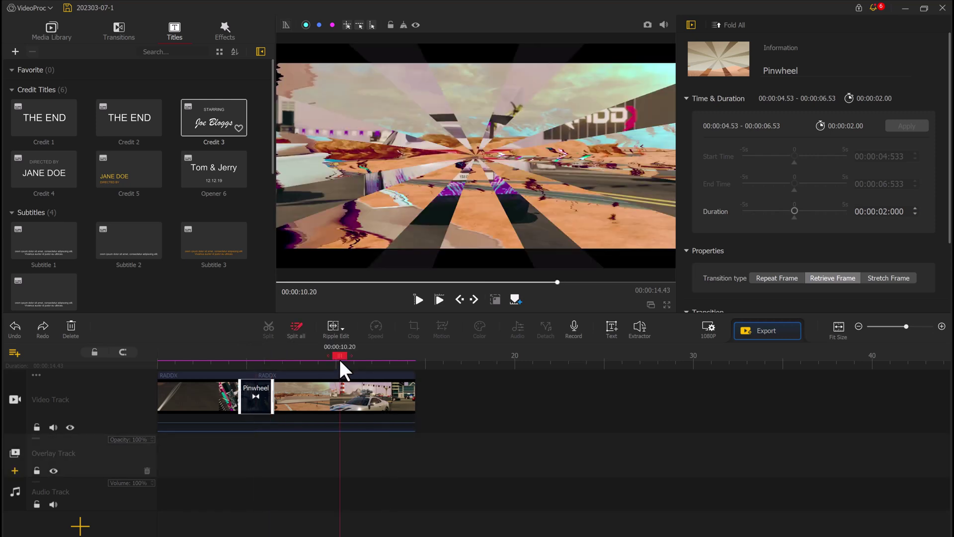
{"action": "left_click_drag", "start_coordinate": [222, 128], "coordinate": [326, 459]}
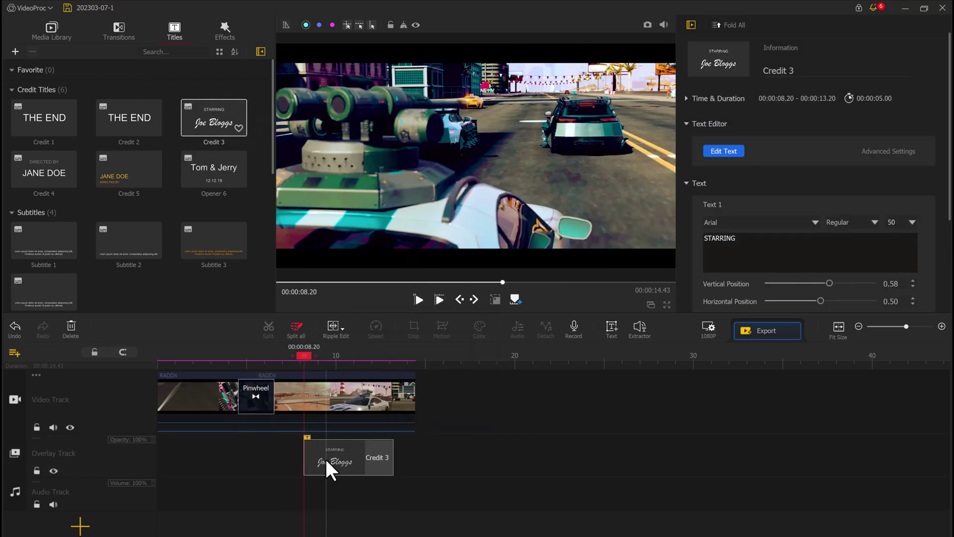
{"action": "left_click_drag", "start_coordinate": [313, 362], "coordinate": [340, 361]}
{"action": "key", "text": "ctrl+z"}
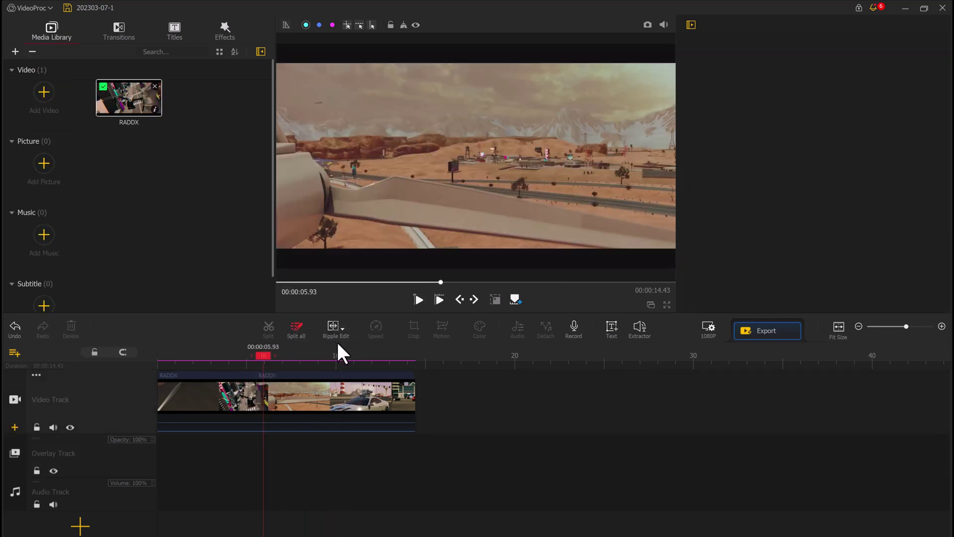
- Select the second RADDX clip and bring up its Motion editor
{"action": "left_click", "coordinate": [291, 359]}
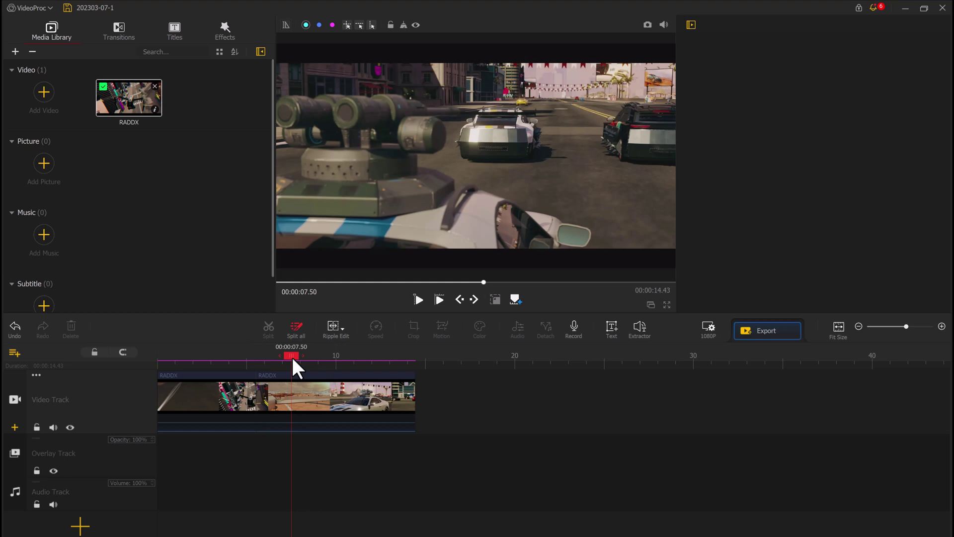
{"action": "left_click", "coordinate": [285, 383]}
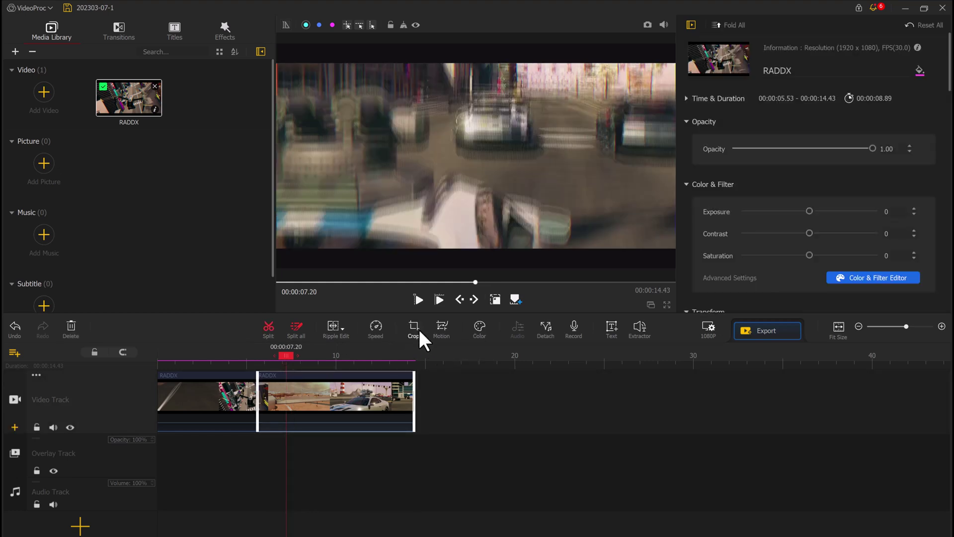
{"action": "left_click", "coordinate": [446, 334]}
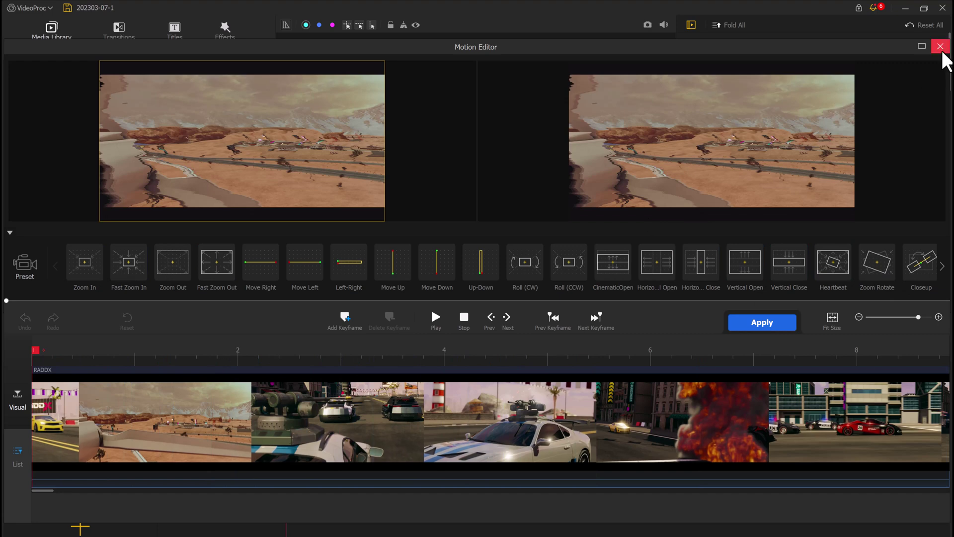
- Leave motion unchanged and grade the clip with Travel5, exposure -5, contrast 10, saturation 14
{"action": "left_click", "coordinate": [941, 46]}
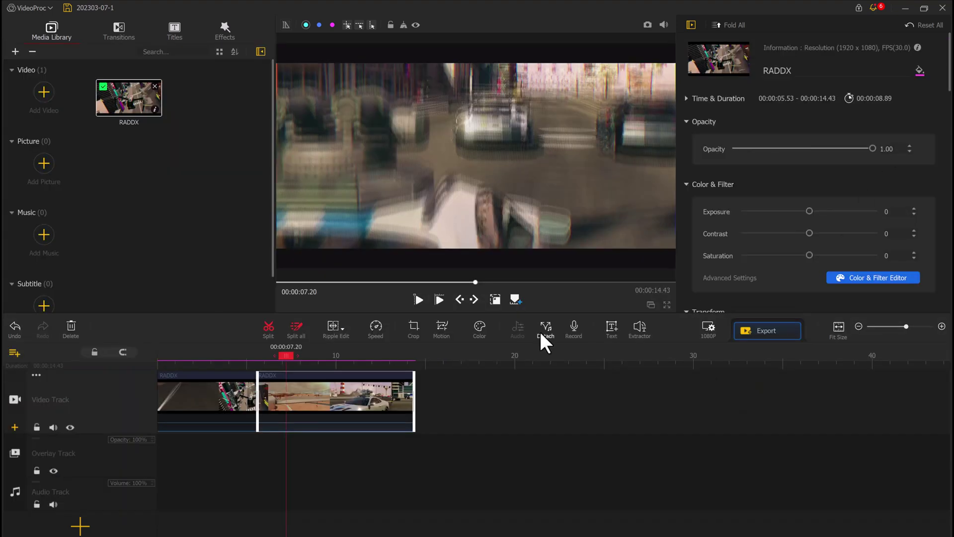
{"action": "left_click", "coordinate": [480, 332]}
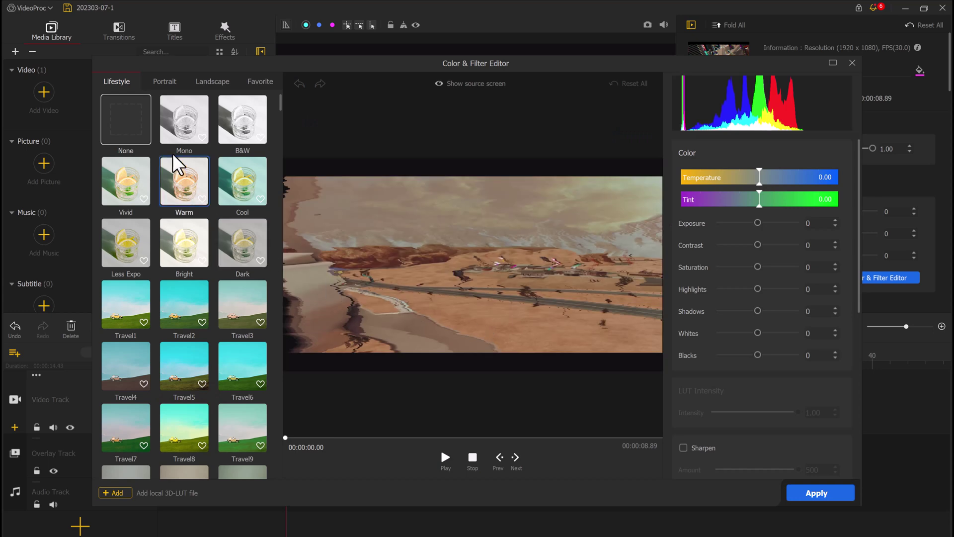
{"action": "left_click", "coordinate": [198, 263]}
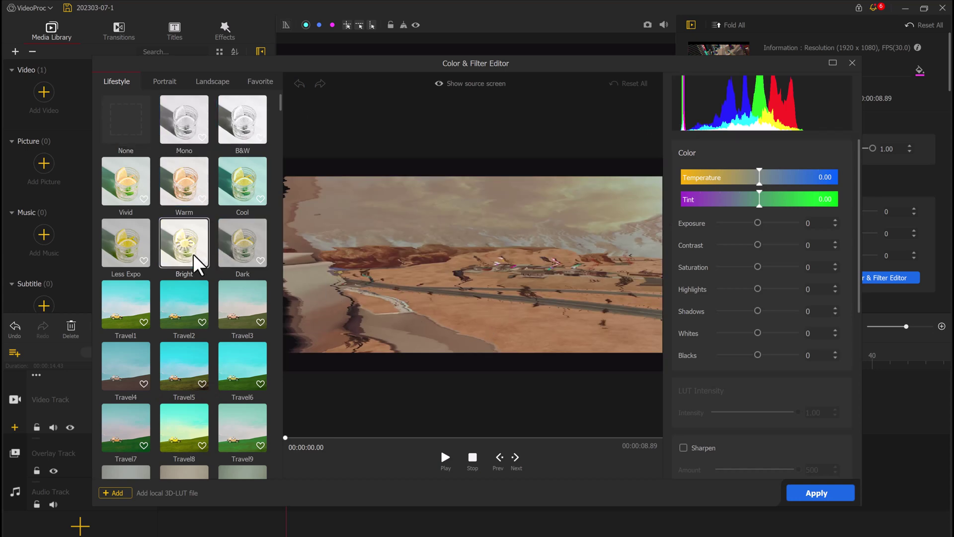
{"action": "left_click", "coordinate": [195, 316]}
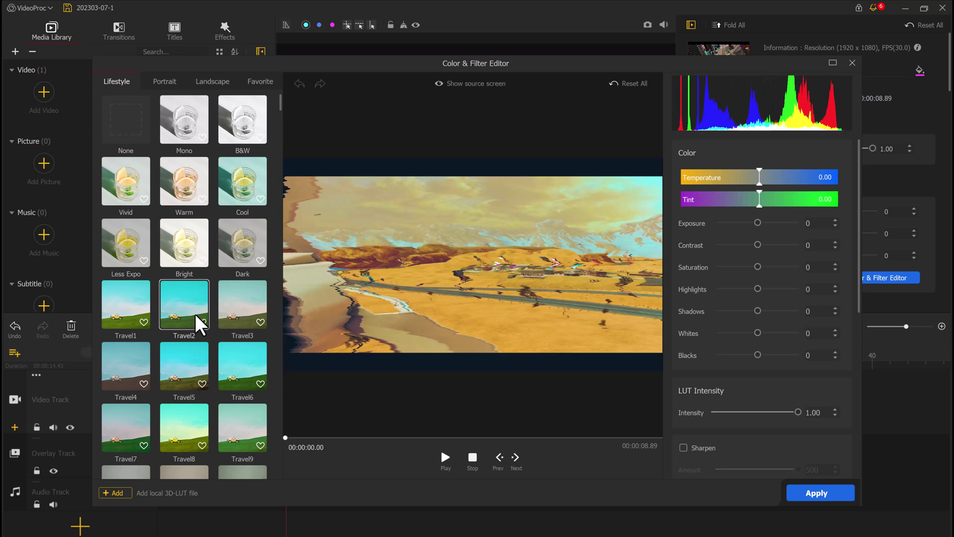
{"action": "left_click", "coordinate": [192, 363]}
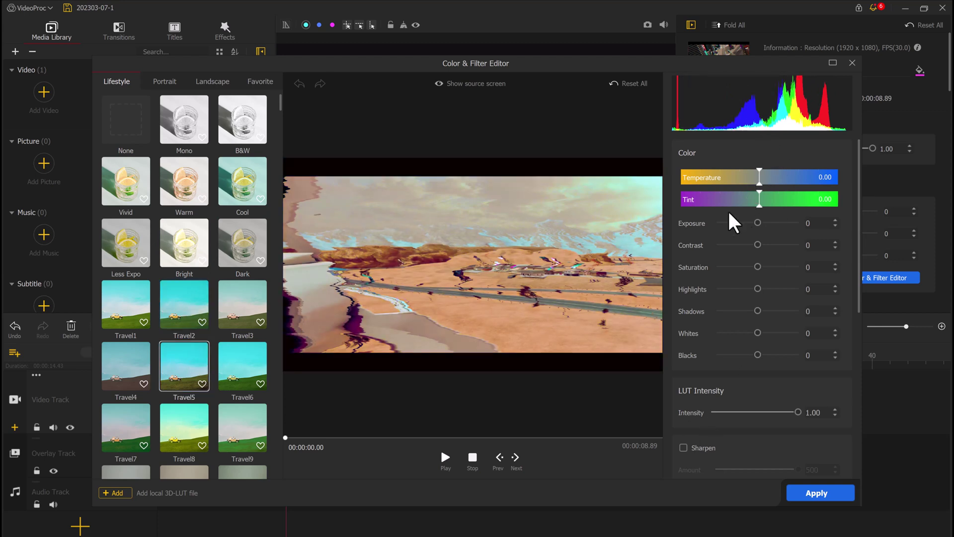
{"action": "left_click_drag", "start_coordinate": [757, 223], "coordinate": [763, 267]}
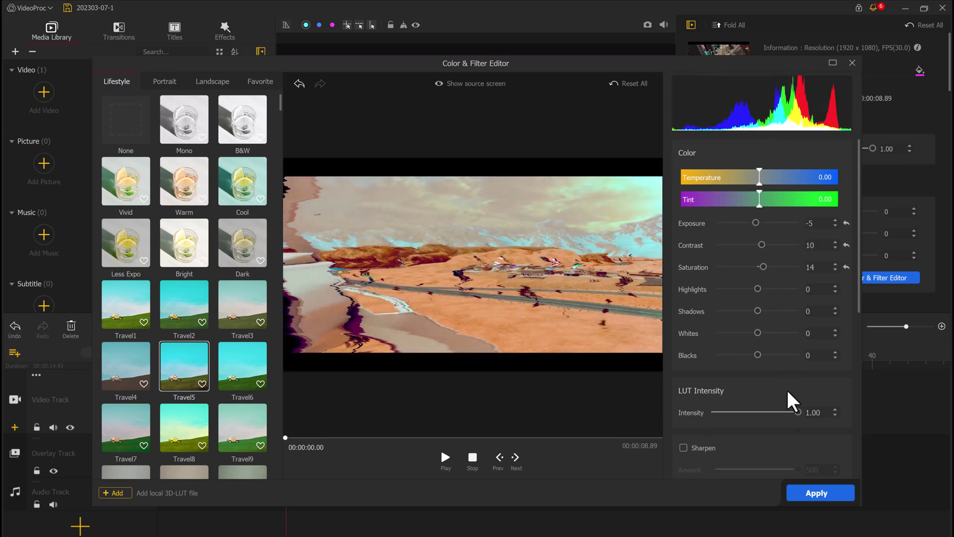
{"action": "left_click", "coordinate": [816, 493]}
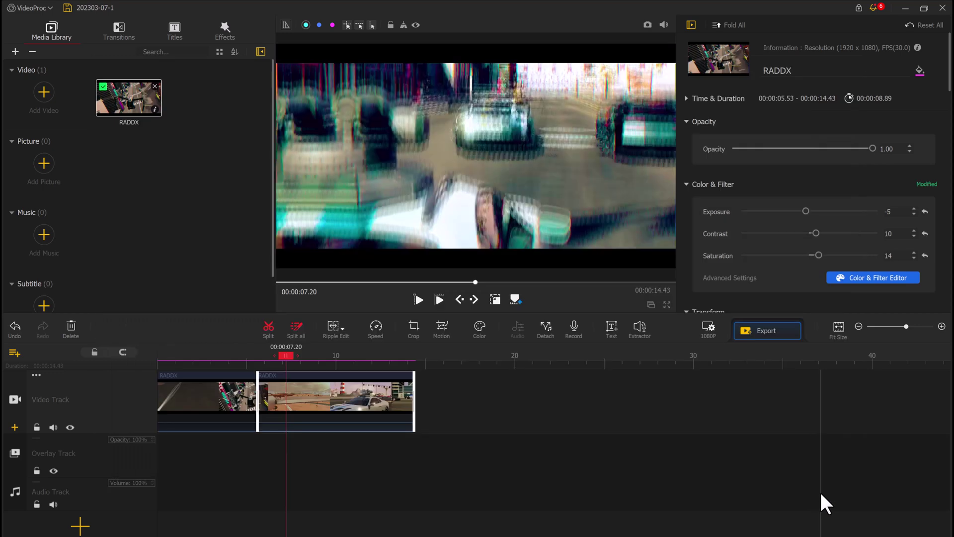
- Preview the graded clip up to 00:00:09.61, then show the Transitions library
{"action": "left_click", "coordinate": [420, 299]}
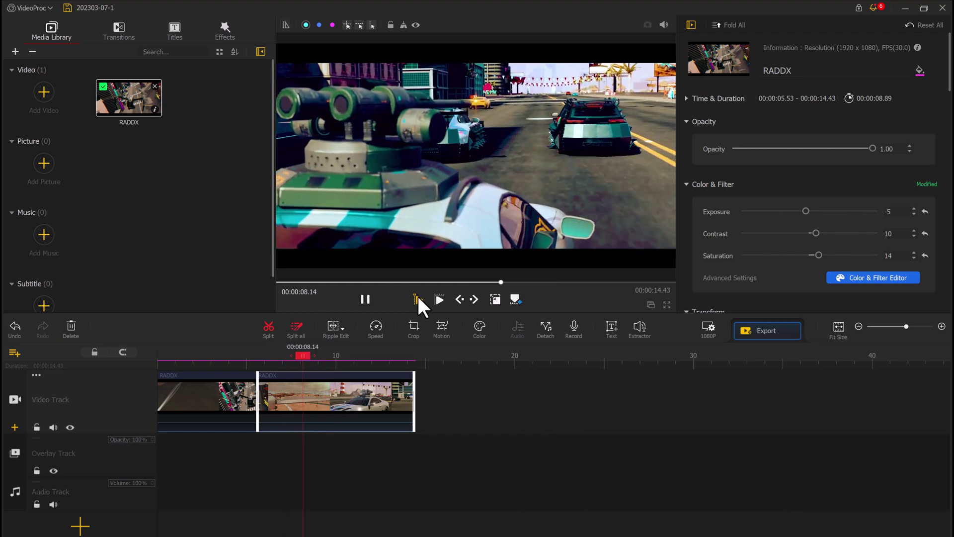
{"action": "left_click", "coordinate": [365, 301]}
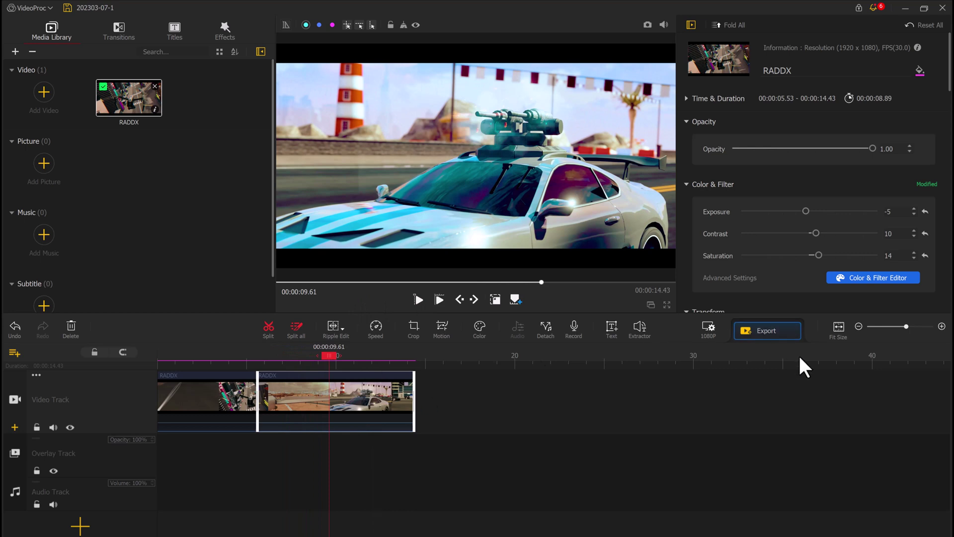
{"action": "left_click", "coordinate": [117, 34]}
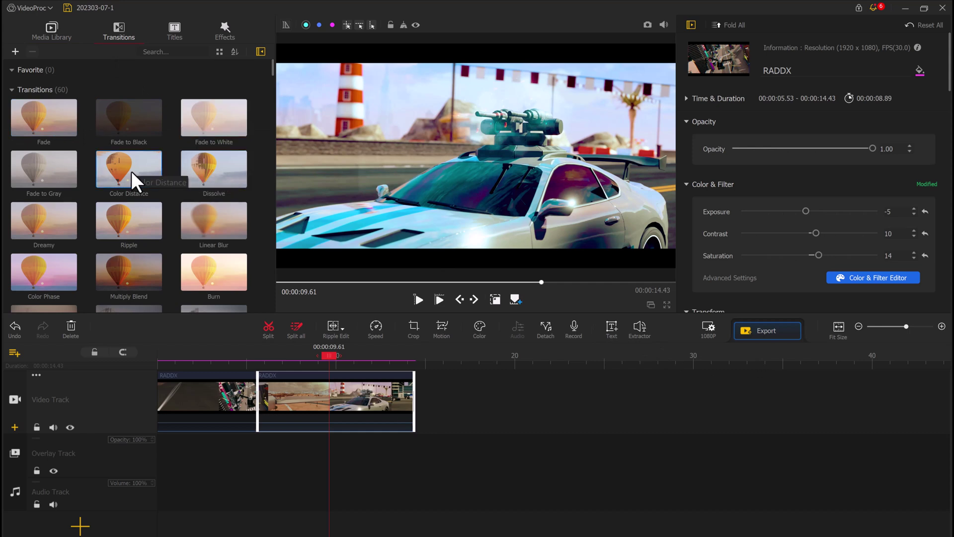
- Add a 2-second Swap transition from 00:00:04.53 to 00:00:06.53 between the two clips
{"action": "scroll", "coordinate": [131, 171], "scroll_direction": "down", "scroll_amount": 5}
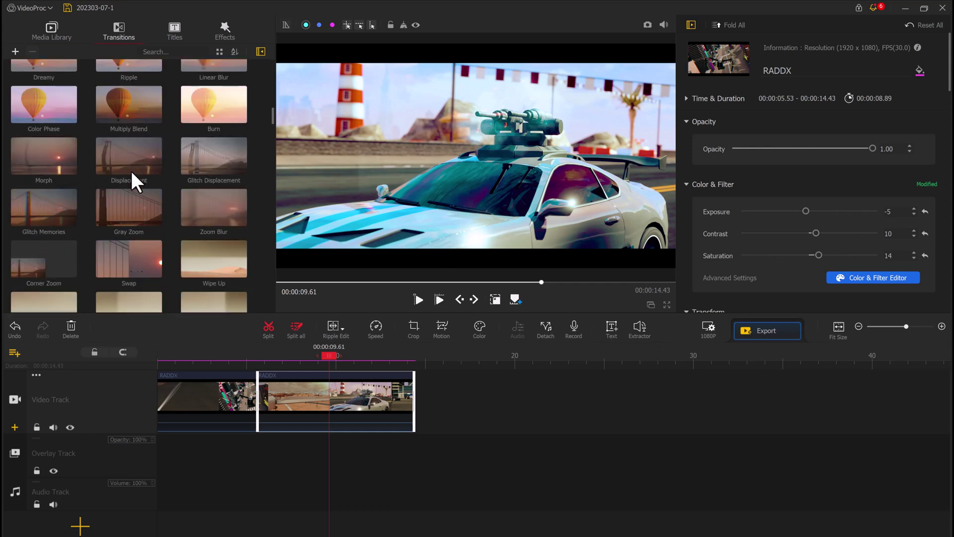
{"action": "scroll", "coordinate": [130, 169], "scroll_direction": "down", "scroll_amount": 1}
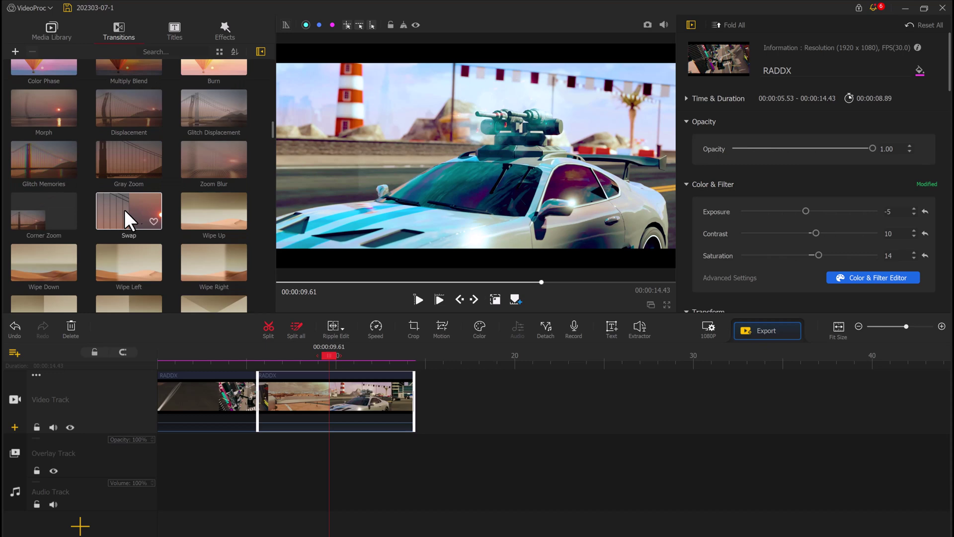
{"action": "left_click_drag", "start_coordinate": [124, 210], "coordinate": [240, 401]}
{"action": "left_click", "coordinate": [235, 356]}
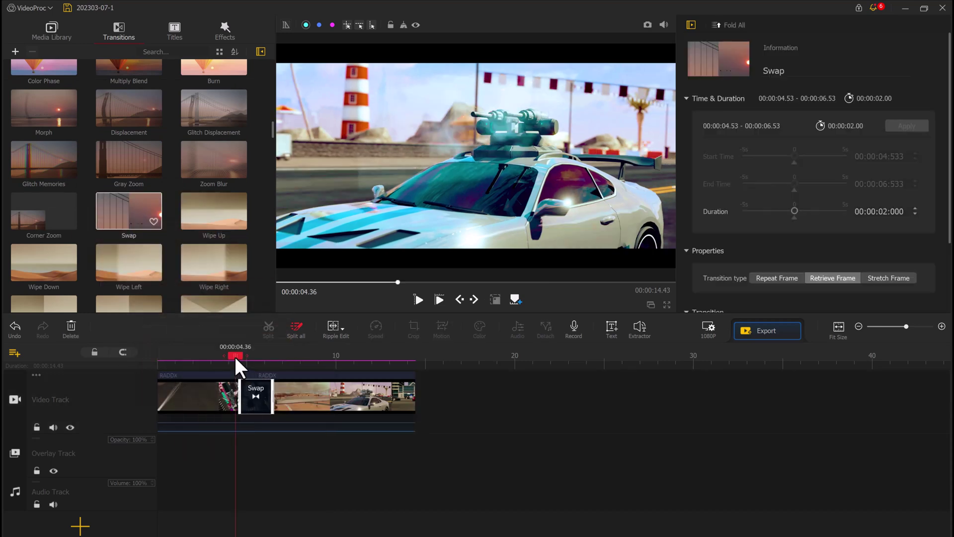